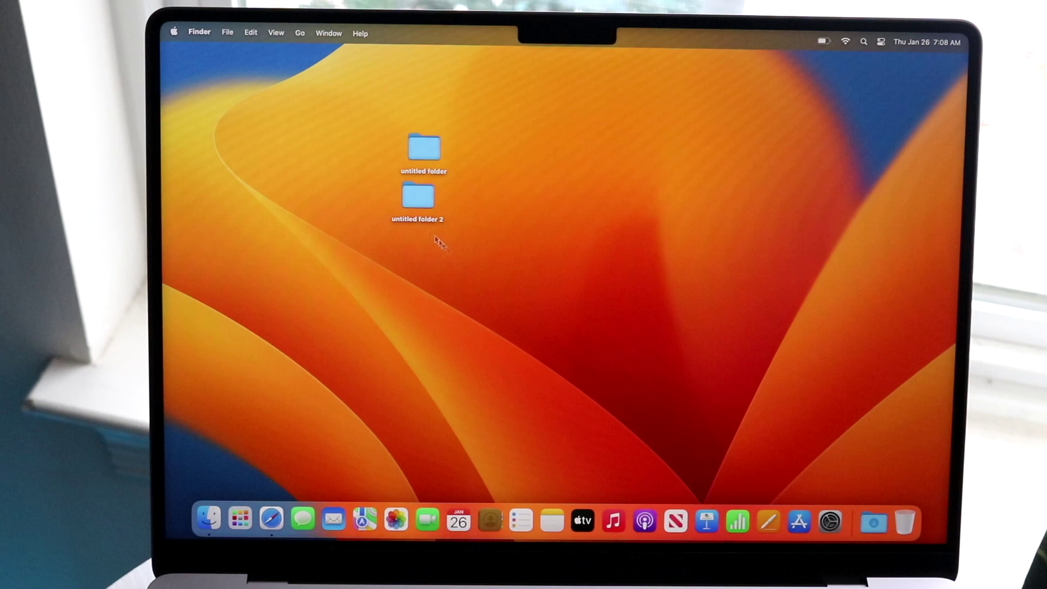
# - Launch System Settings from the Apple menu
pyautogui.click(167, 30)
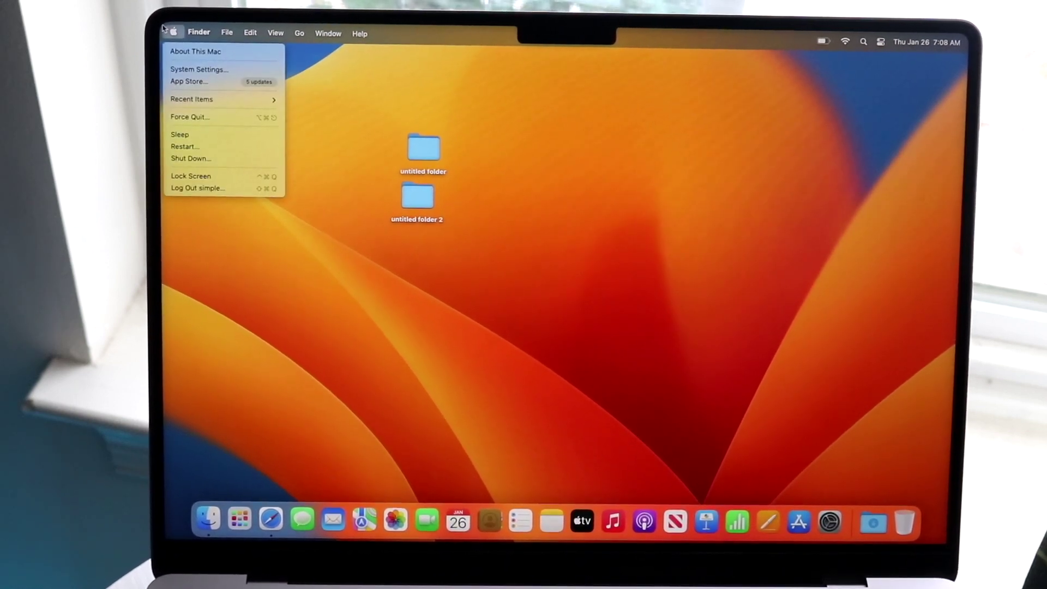
pyautogui.click(169, 69)
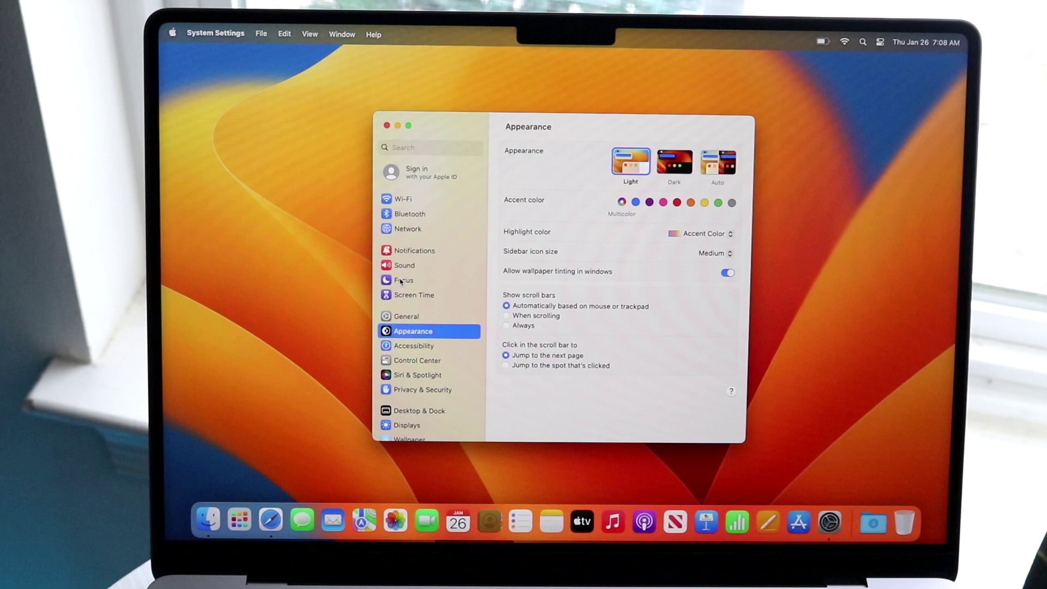
pyautogui.scroll(-2, 402, 280)
pyautogui.scroll(-3, 401, 280)
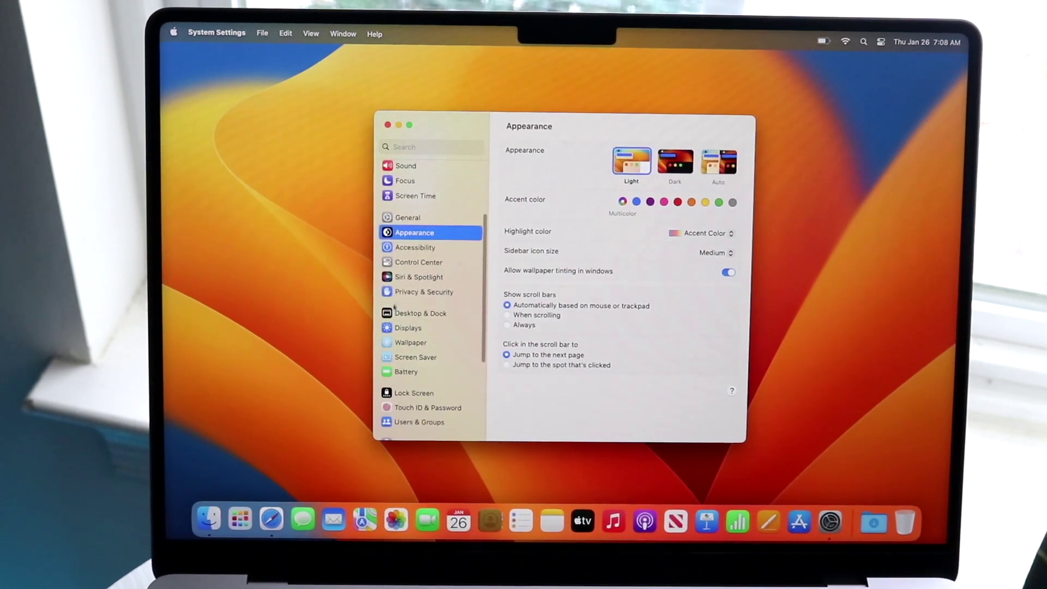
# - Switch System Settings to the Displays page
pyautogui.click(396, 329)
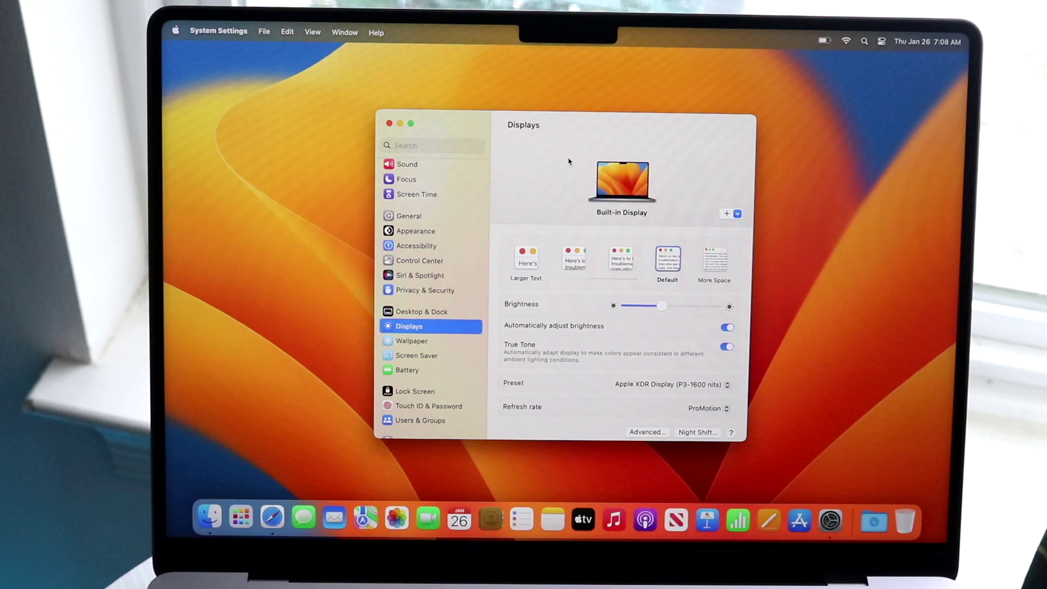
pyautogui.scroll(-1, 622, 246)
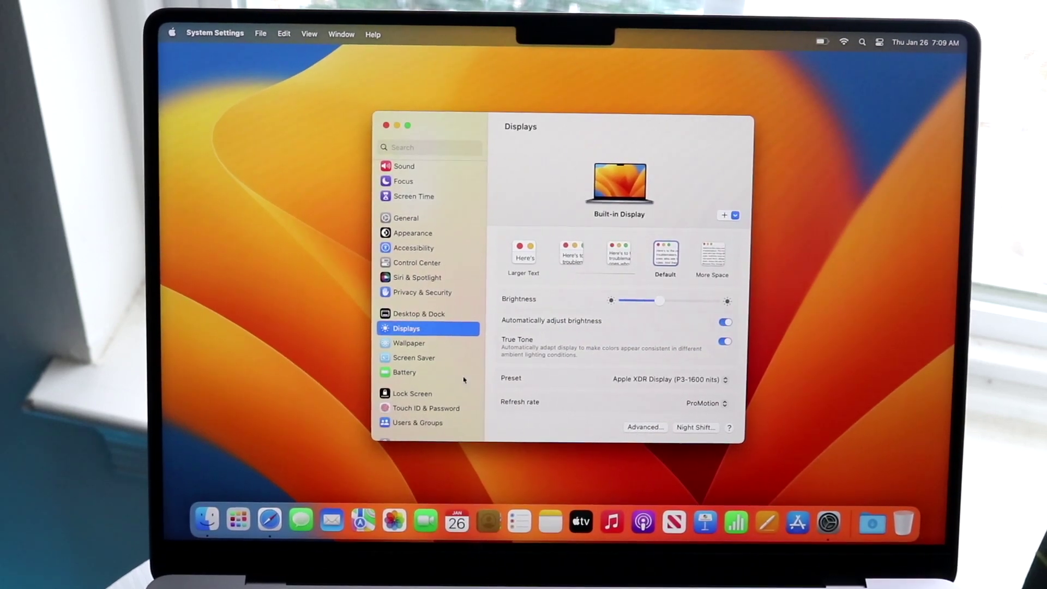
# - Show the built-in display's Refresh rate options, with ProMotion still selected
pyautogui.click(693, 404)
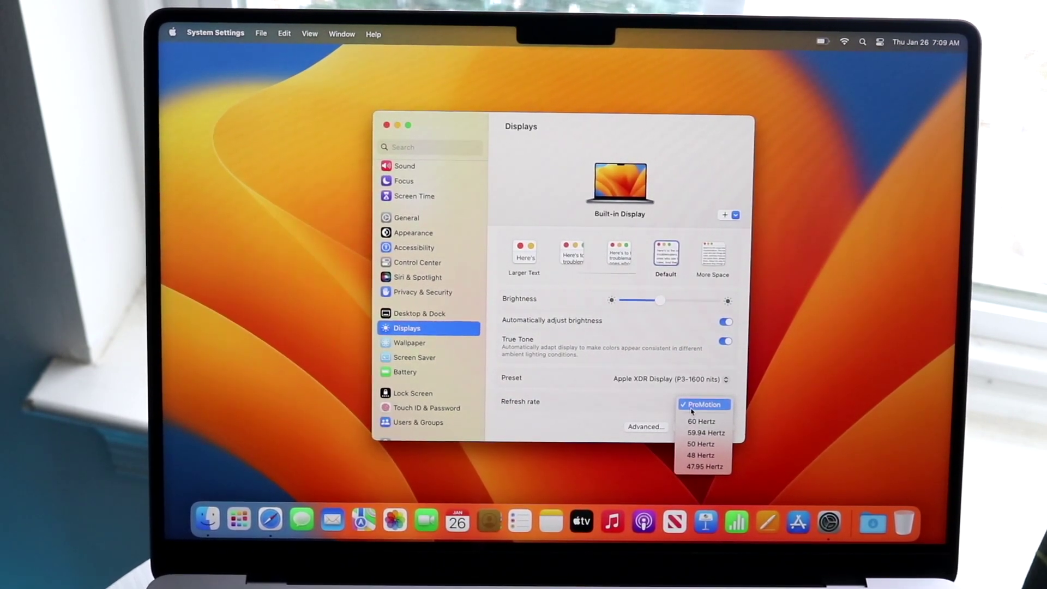
# - Try a 60 Hertz refresh rate, then switch back to ProMotion
pyautogui.click(690, 421)
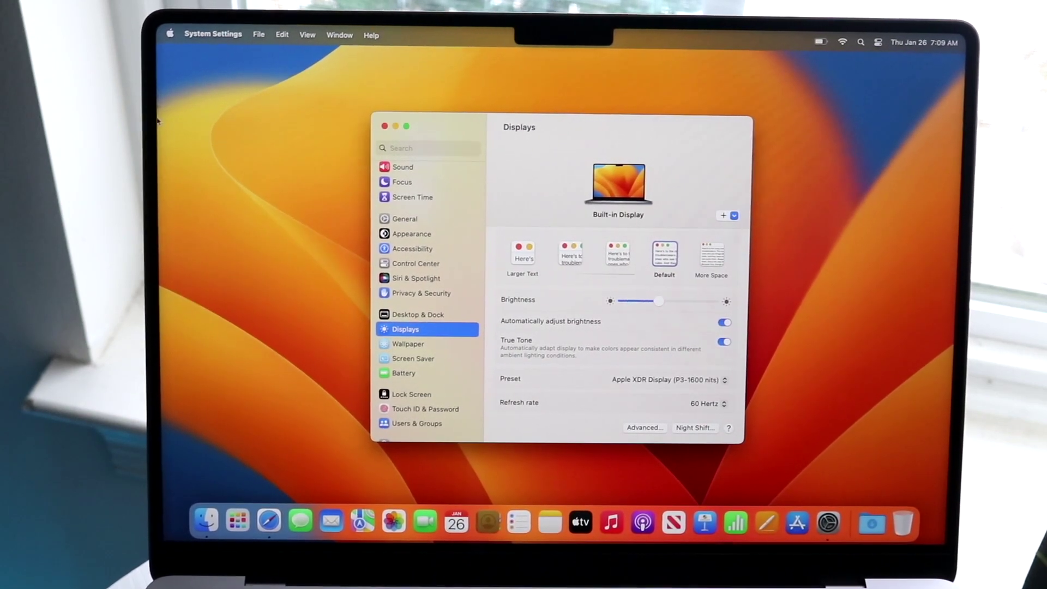
pyautogui.click(703, 403)
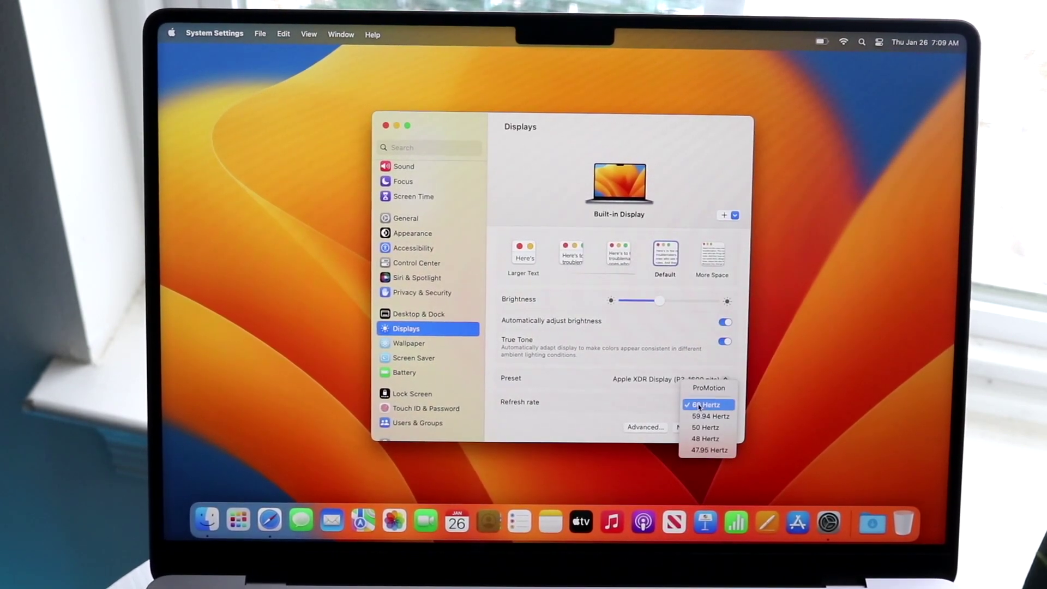
pyautogui.click(709, 388)
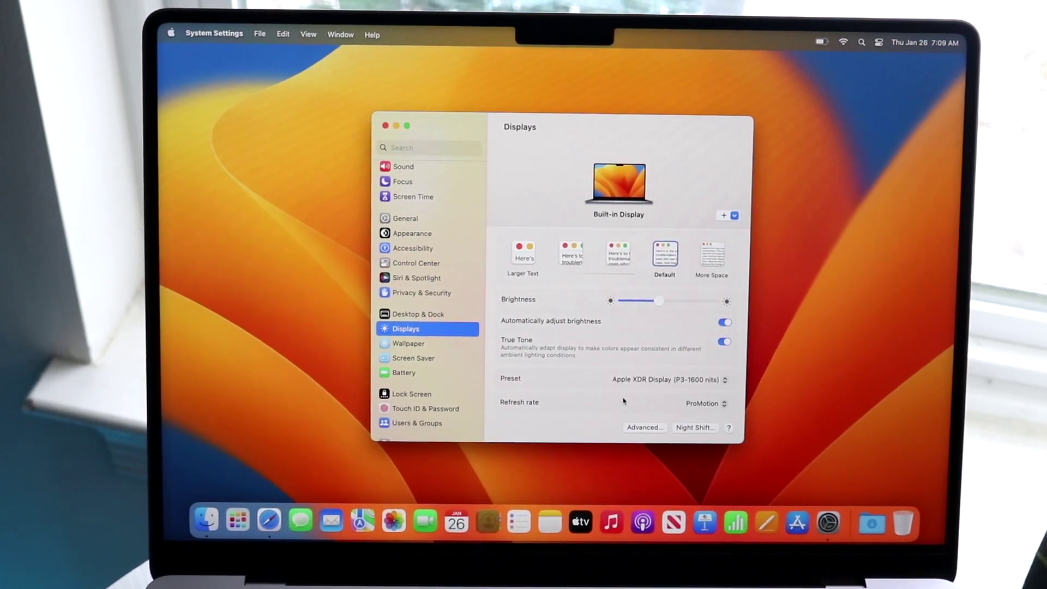
# - Close System Settings and select both untitled folders on the desktop
pyautogui.click(387, 125)
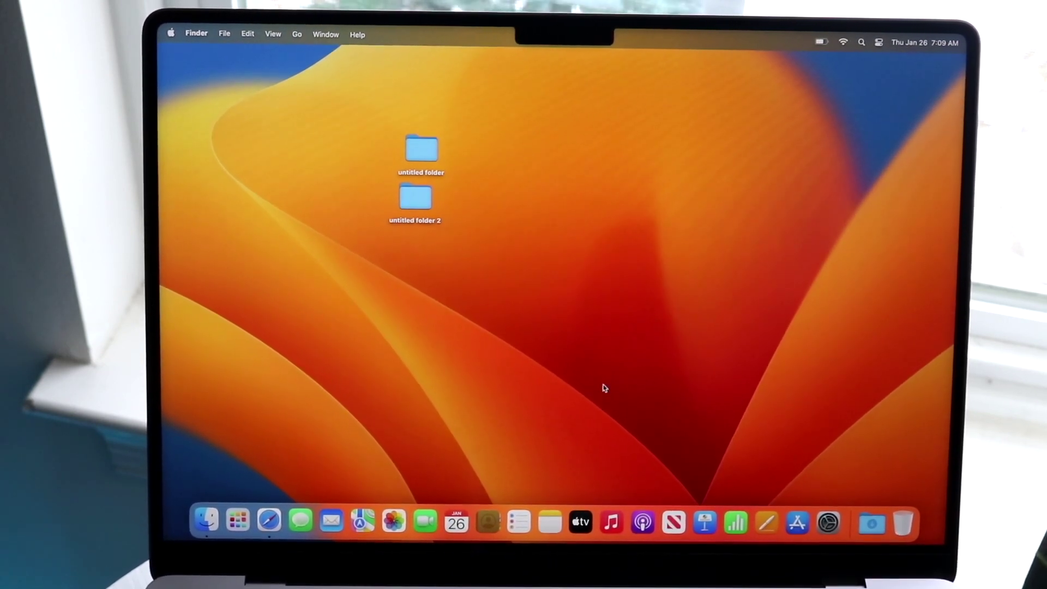
pyautogui.moveTo(603, 383)
pyautogui.mouseDown()
pyautogui.moveTo(433, 152)
pyautogui.moveTo(516, 254)
pyautogui.mouseUp()
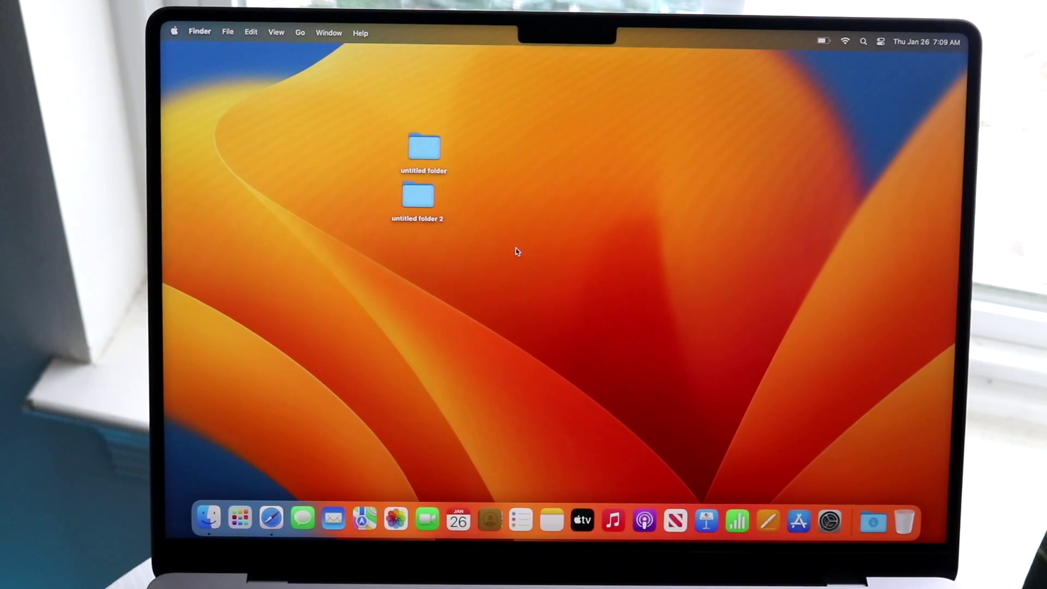